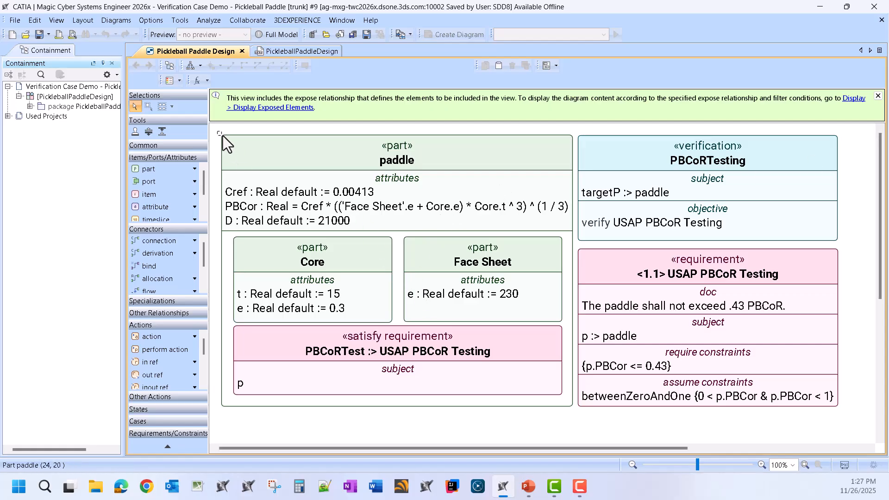
Step: Examine the paddle's PBCor expression, its Core and Face Sheet parts, the satisfy requirement, the PBCoRTesting verification and the USAP PBCoR Testing requirement
click(347, 208)
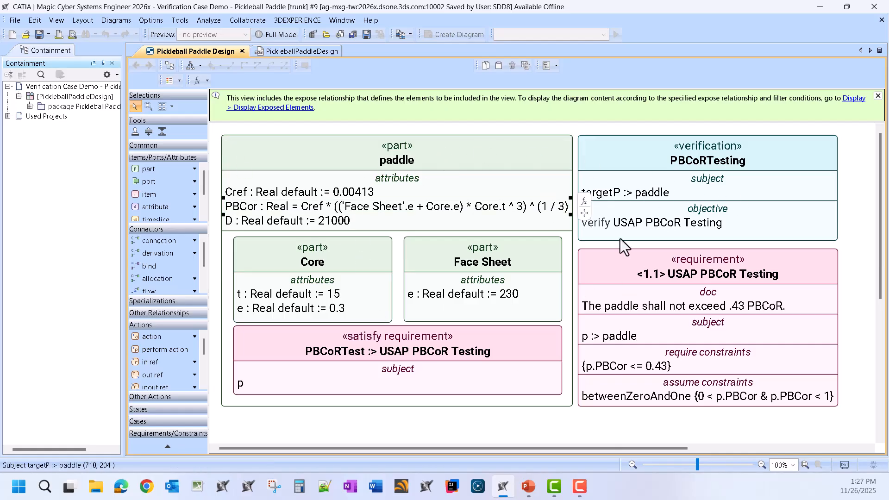
click(872, 175)
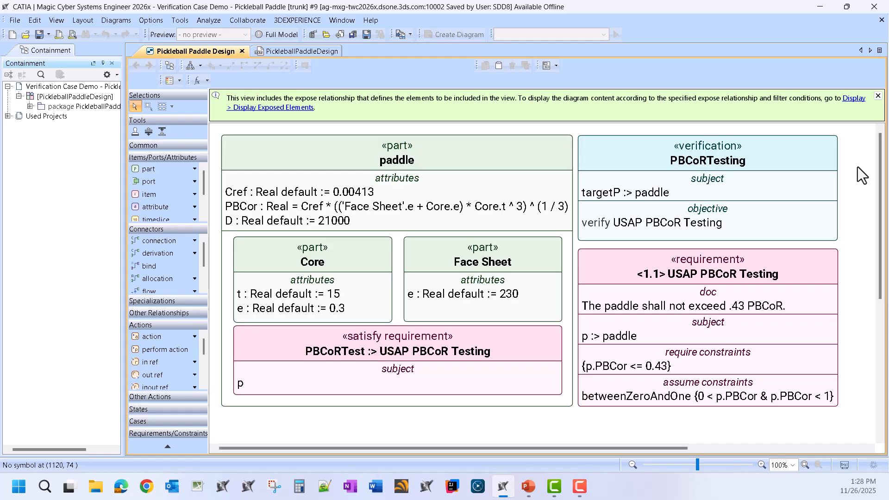
click(371, 160)
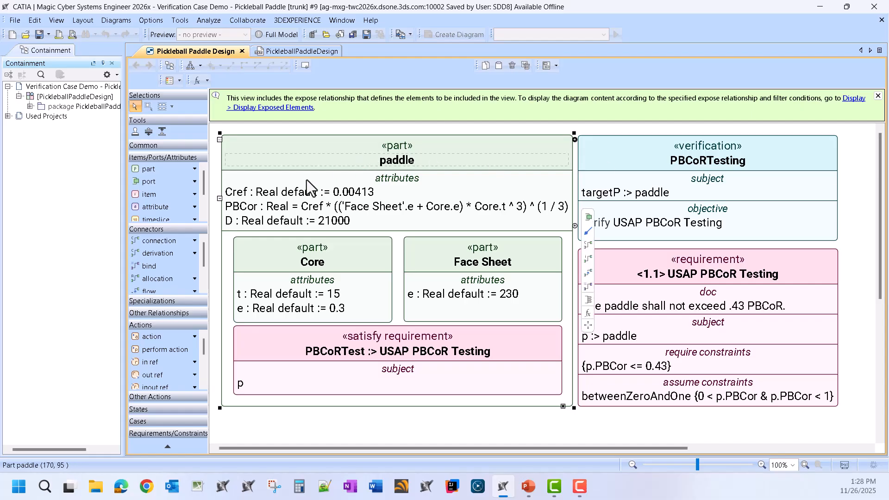
click(299, 261)
click(497, 256)
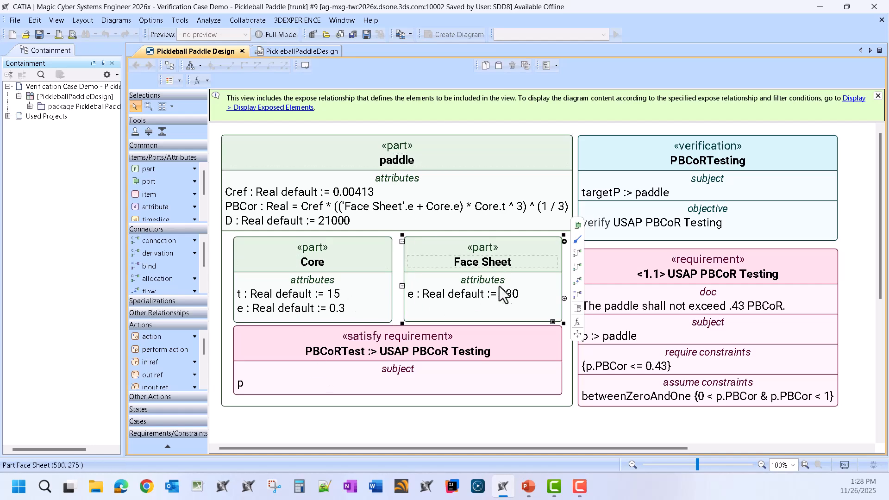
click(479, 347)
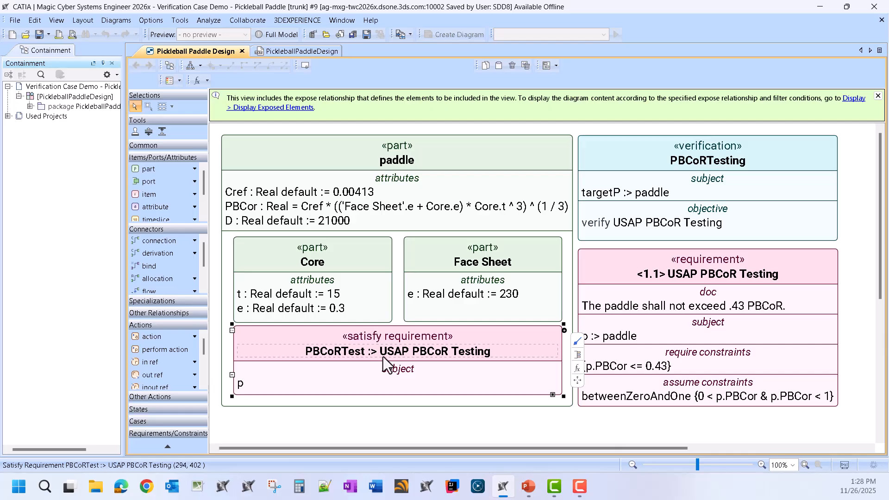
click(819, 278)
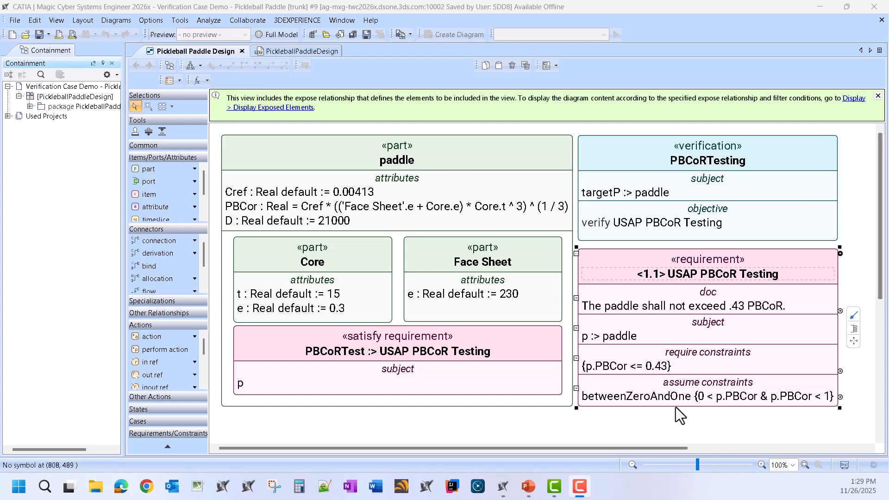
click(700, 157)
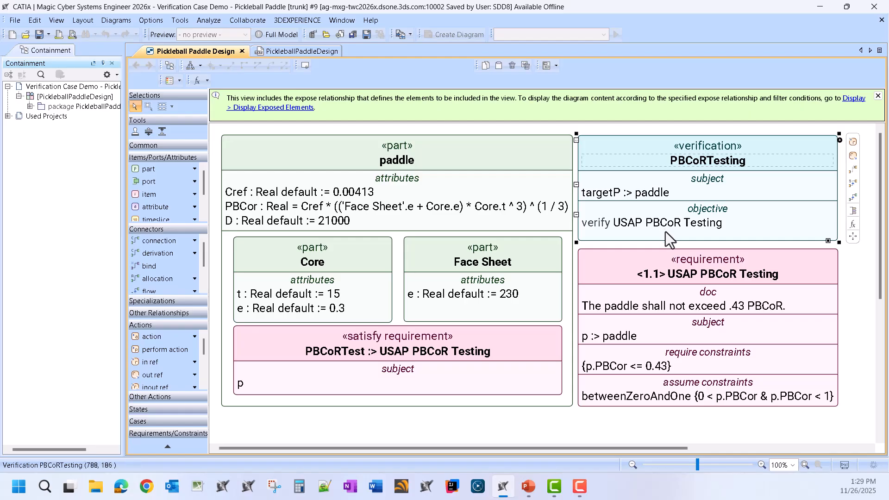
click(724, 262)
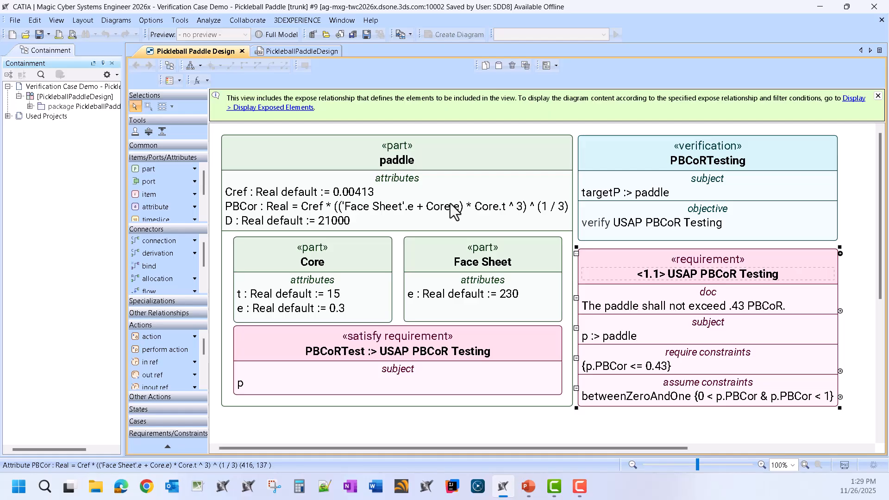
Step: Evaluate the expressions in the Pickleball Paddle Design diagram so attributes, requirement and verification show calculated results
click(322, 128)
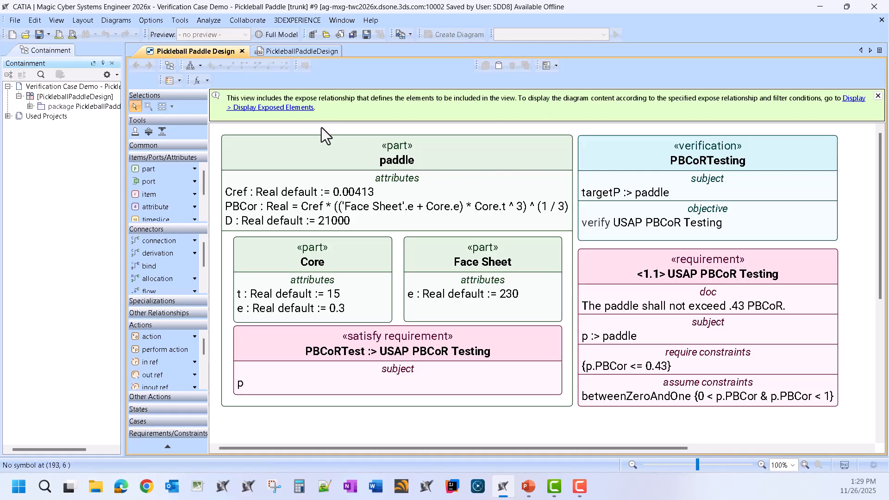
click(197, 82)
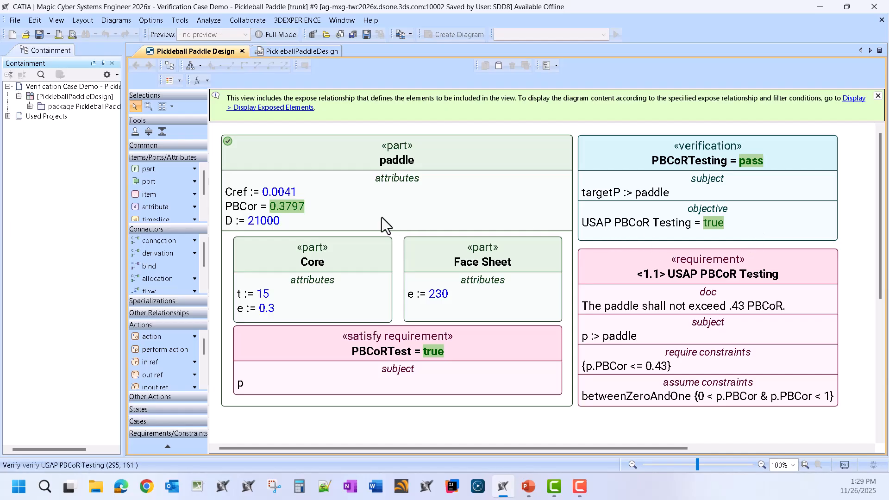
Step: Set the paddle's Cref attribute to 1 in the evaluated diagram
click(282, 193)
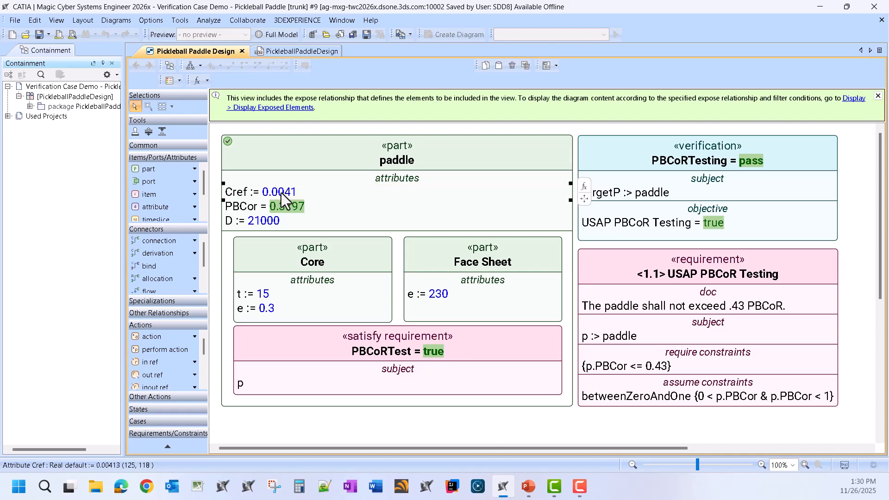
click(282, 193)
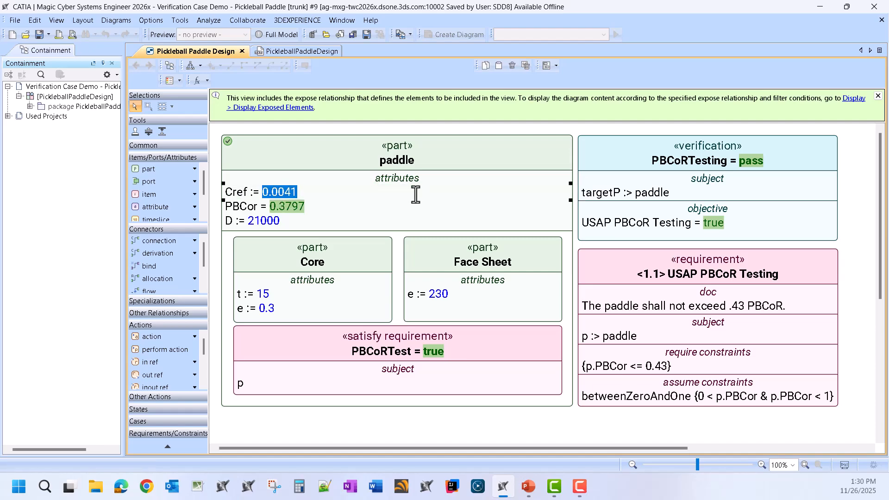
text(1)
click(439, 426)
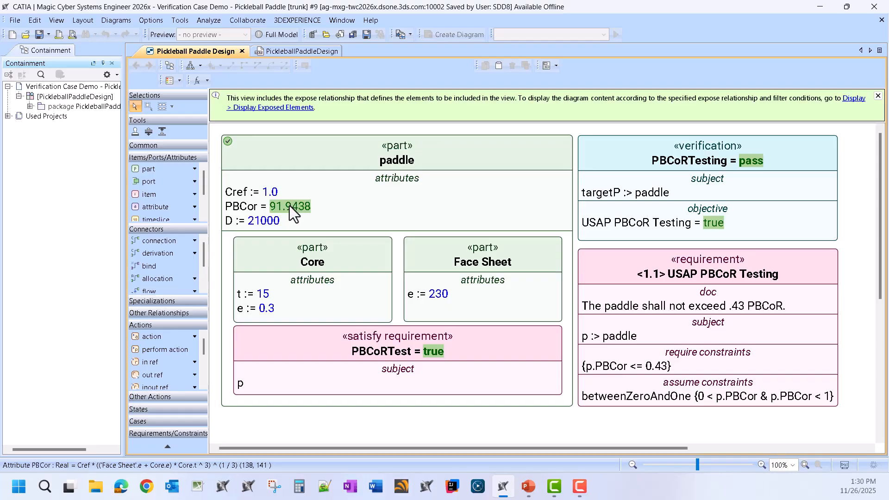
Step: Set the paddle's Cref attribute to .0041
click(292, 203)
click(279, 191)
click(277, 192)
text(.0)
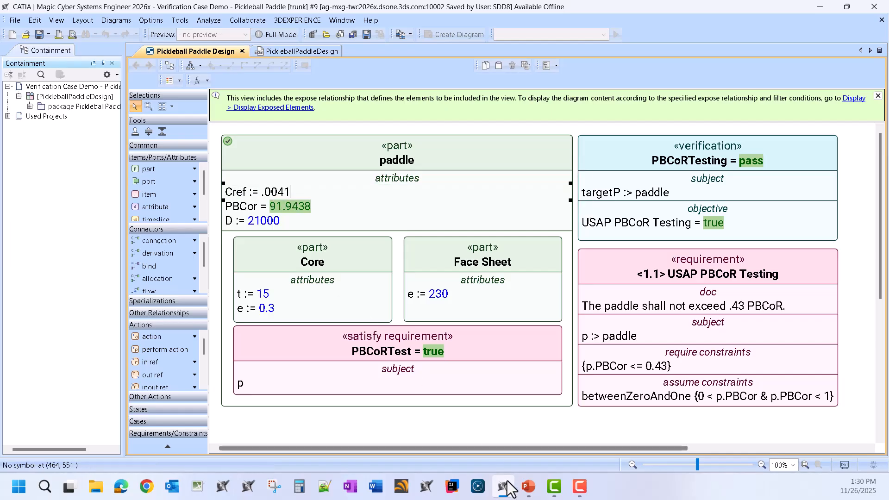
click(501, 428)
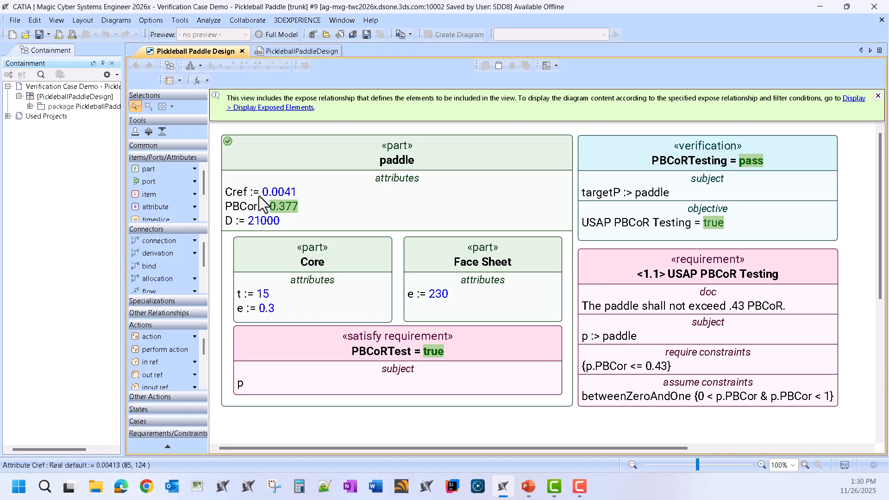
Step: Set the Core part's thickness attribute t to 10
click(260, 296)
click(264, 296)
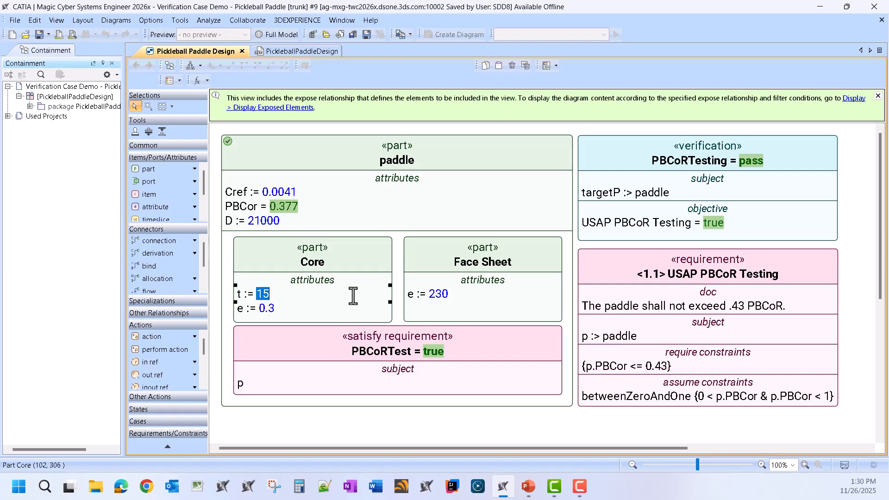
text(10)
click(422, 420)
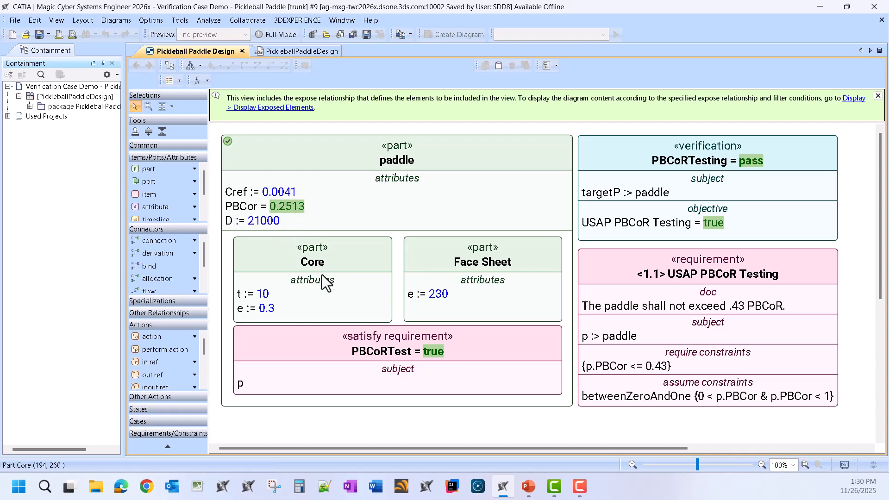
Step: Set the Core part's thickness attribute t to 17
double_click(265, 296)
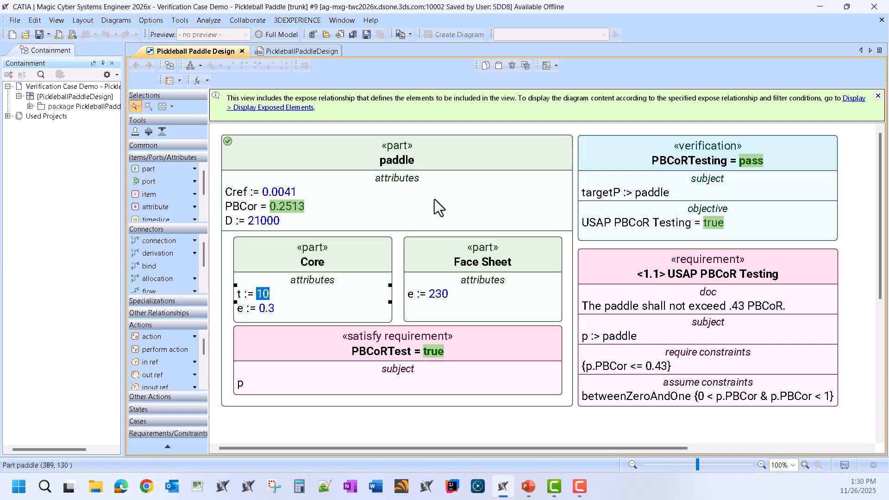
text(50)
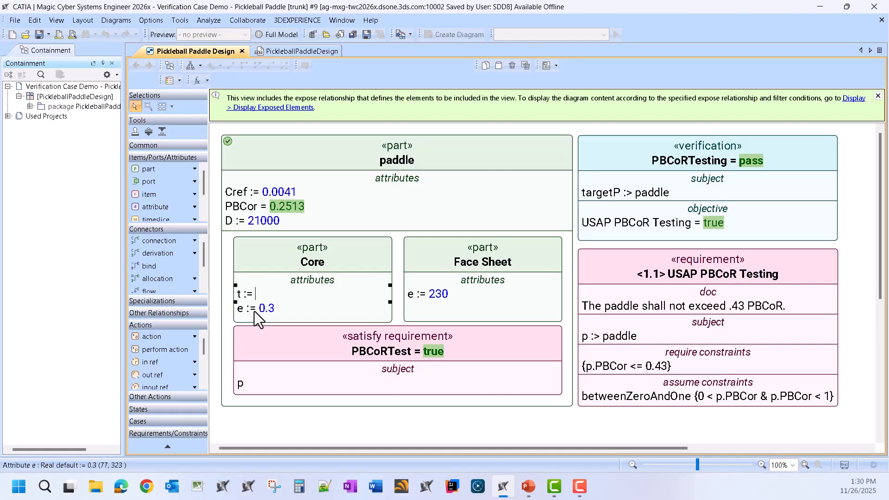
click(377, 422)
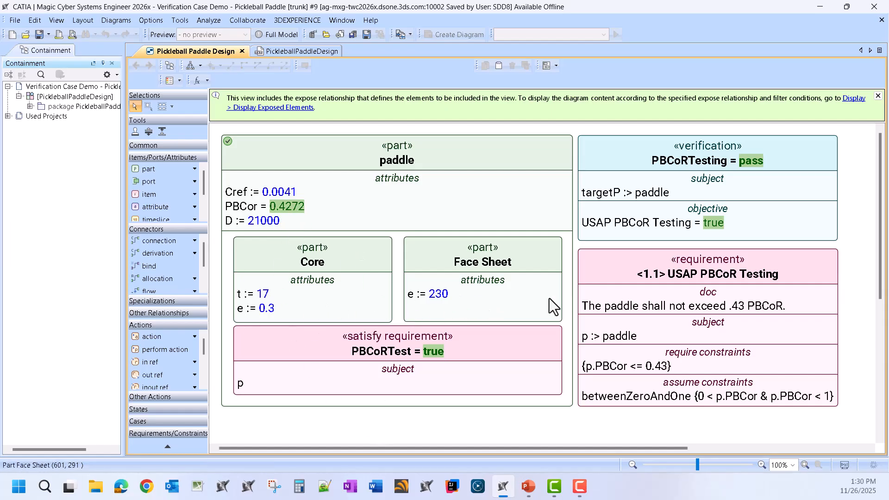
Step: Set the Face Sheet part's attribute e to 200
click(444, 299)
double_click(439, 296)
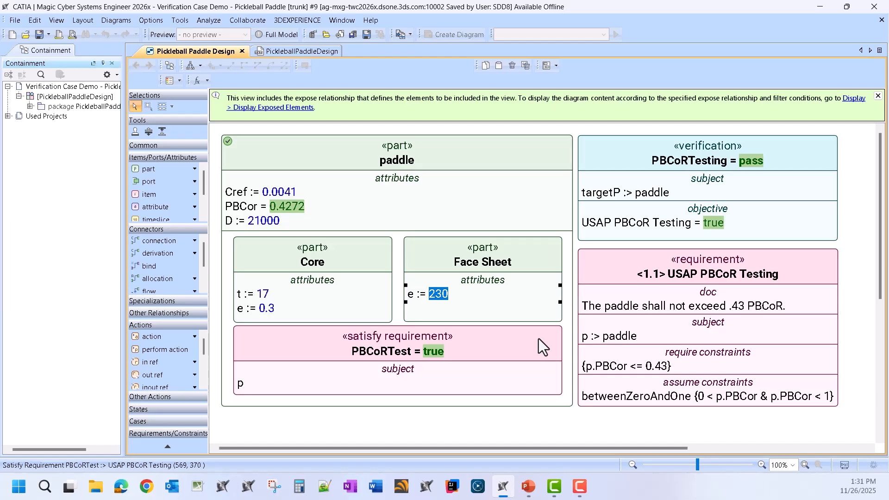
text(200)
click(516, 436)
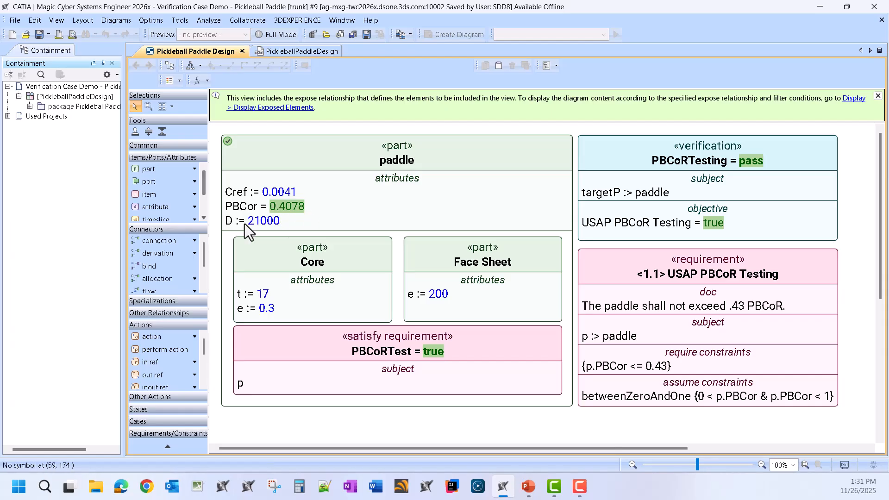